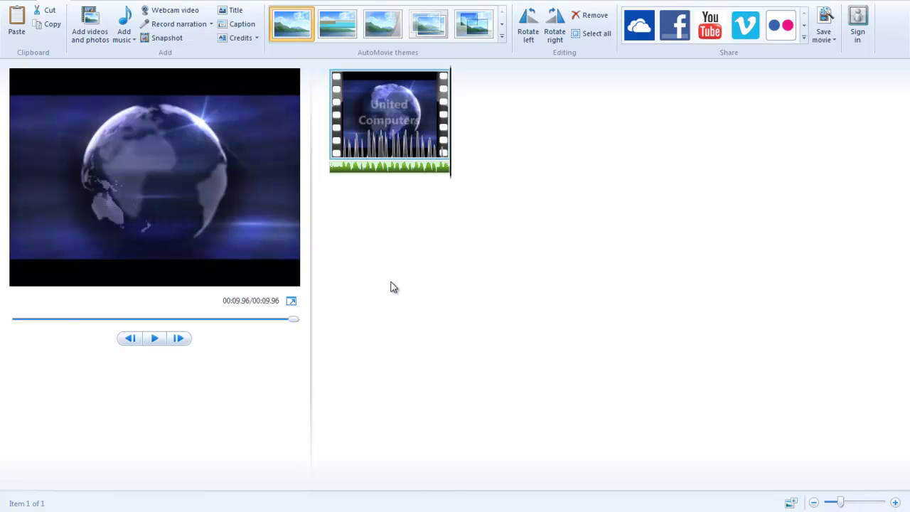
Remove the existing globe clip from the storyboard so the project is empty.
right_click(381, 109)
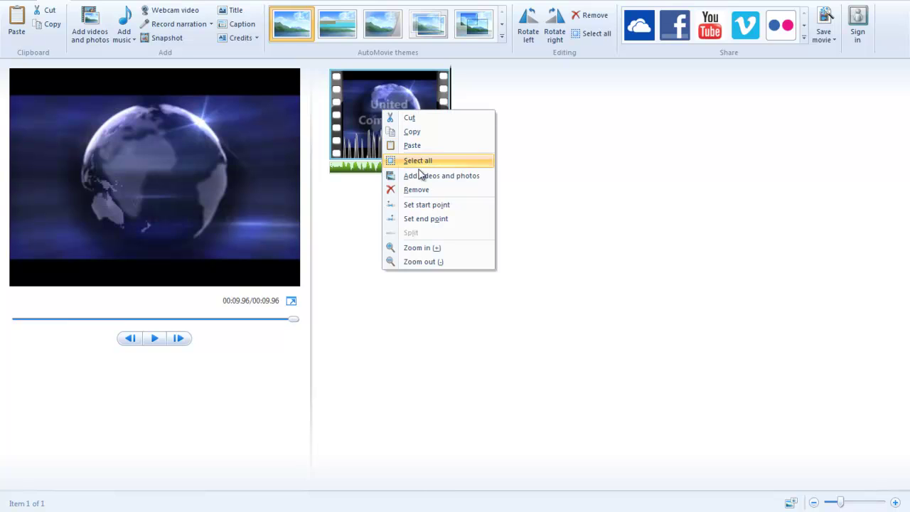
left_click(421, 192)
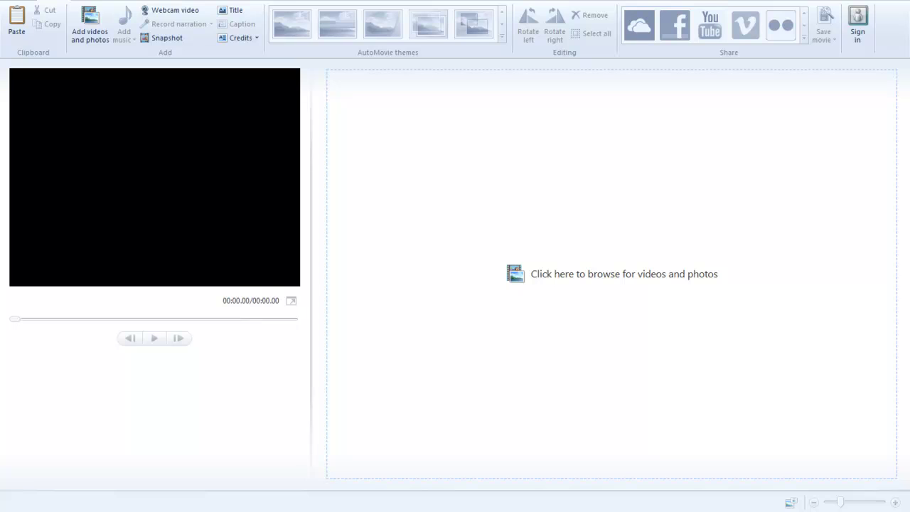
Switch to the browser and review the Loop 158 - News Intro page and its WMV and MOV download options on movietools.info.
left_click(491, 483)
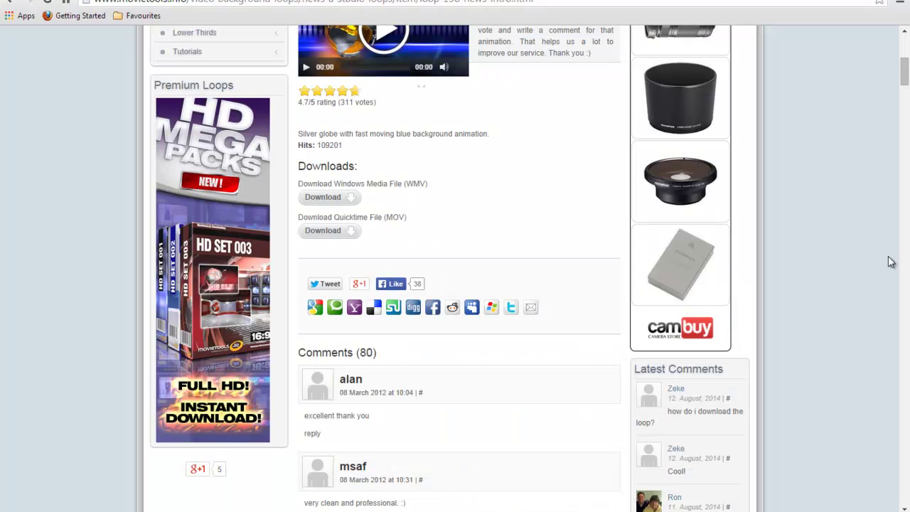
left_click_drag(906, 75, 908, 27)
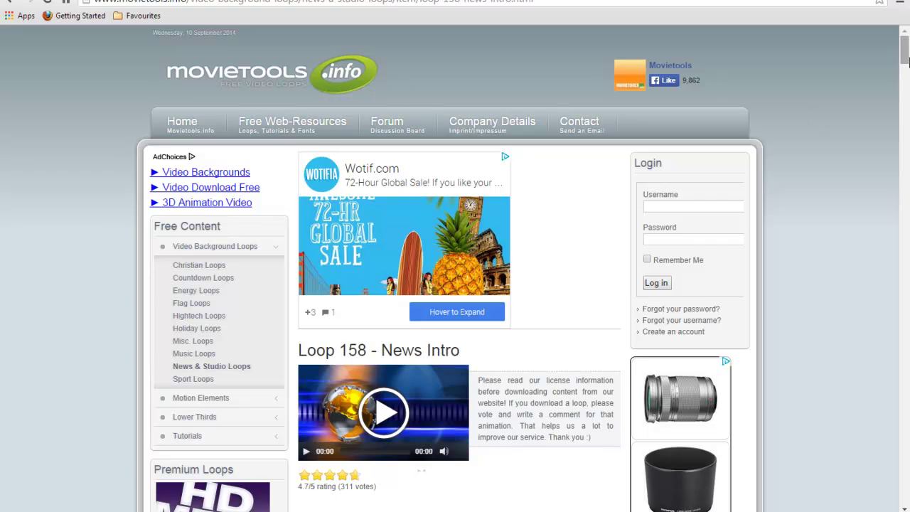
mouse_move(907, 53)
left_mouse_down()
mouse_move(905, 488)
mouse_move(909, 63)
left_mouse_up()
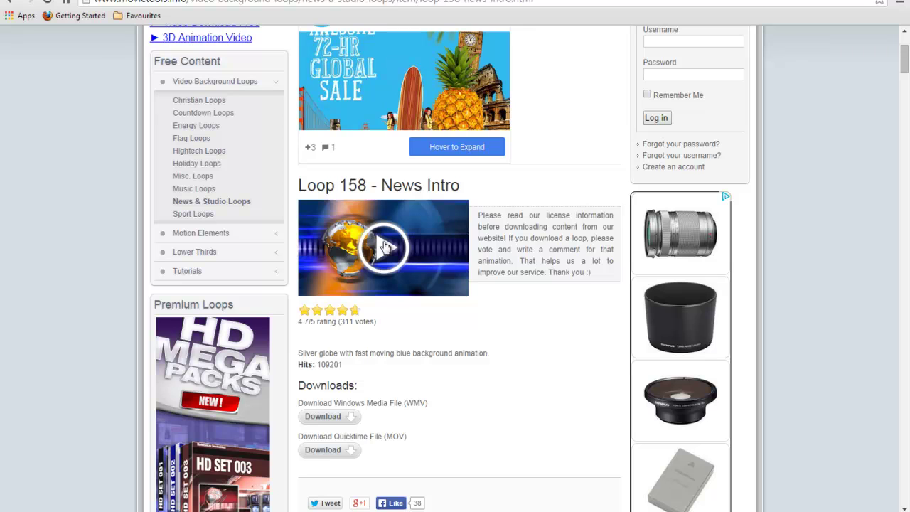
left_click(10, 4)
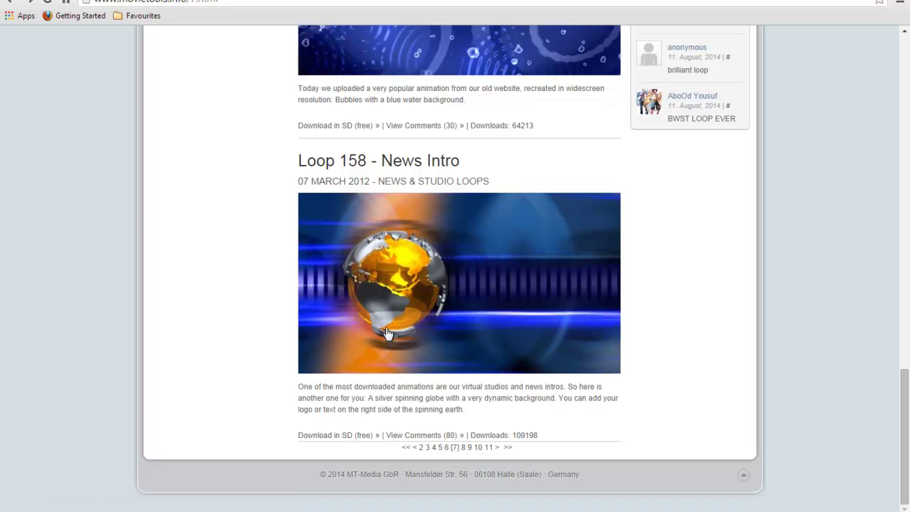
left_click(394, 278)
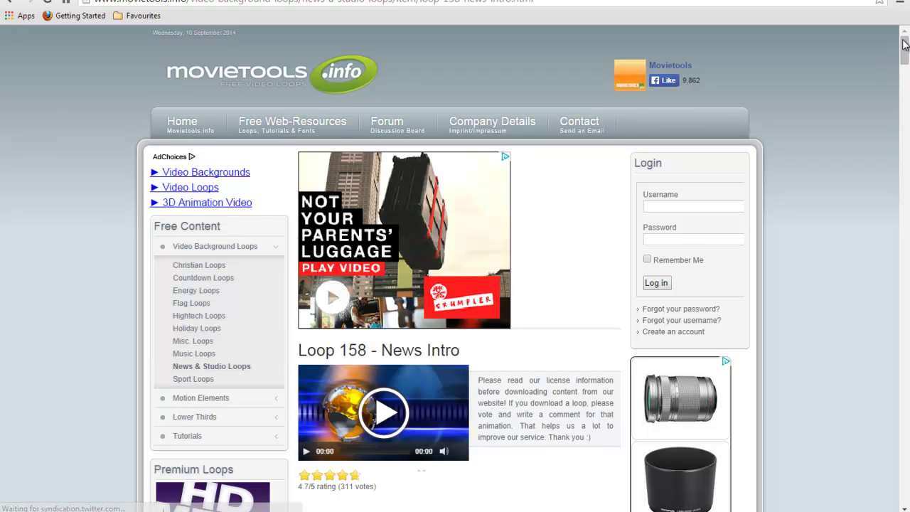
mouse_move(904, 44)
left_mouse_down()
mouse_move(905, 74)
mouse_move(905, 58)
left_mouse_up()
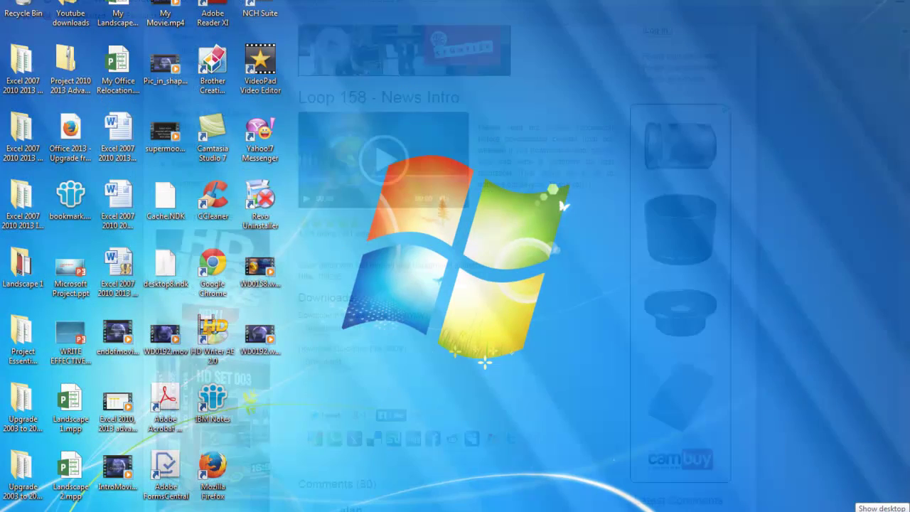
Show the desktop, play the WD0158.wmv clip to preview it, and close the media player.
left_click(906, 508)
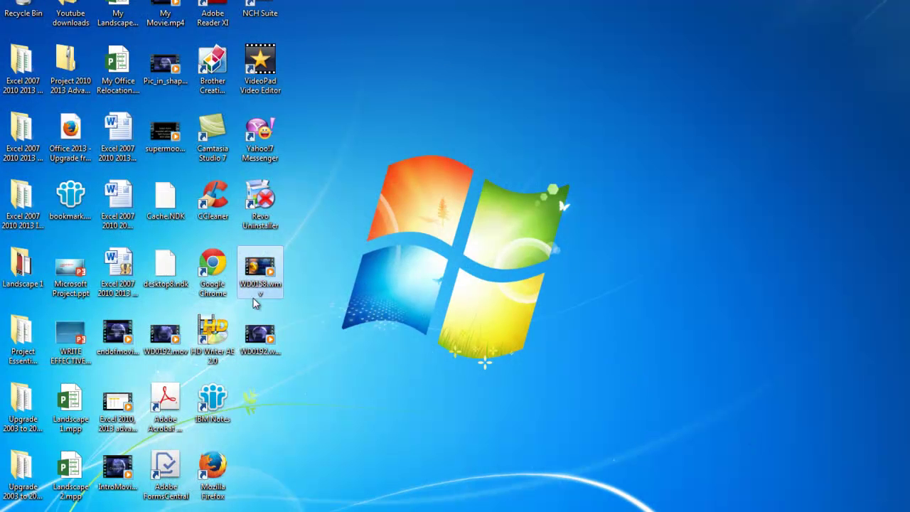
mouse_move(258, 264)
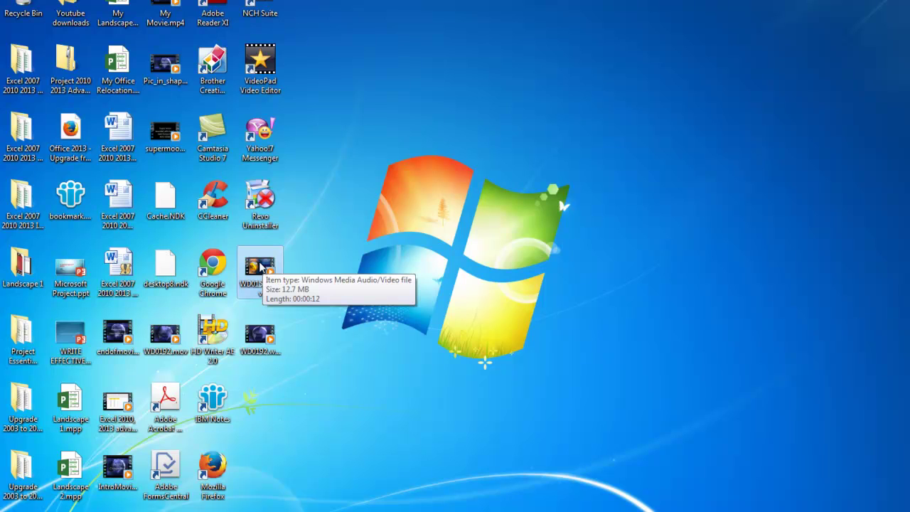
double_click(260, 266)
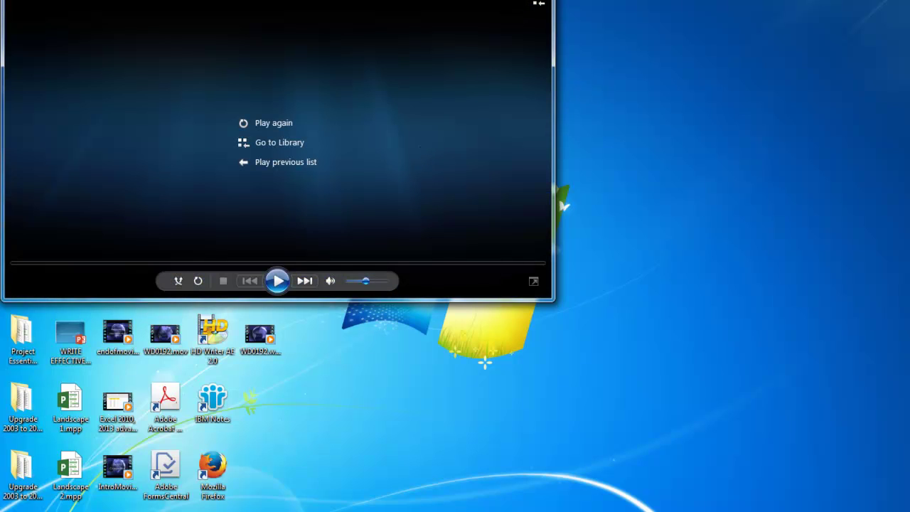
key("alt+F4")
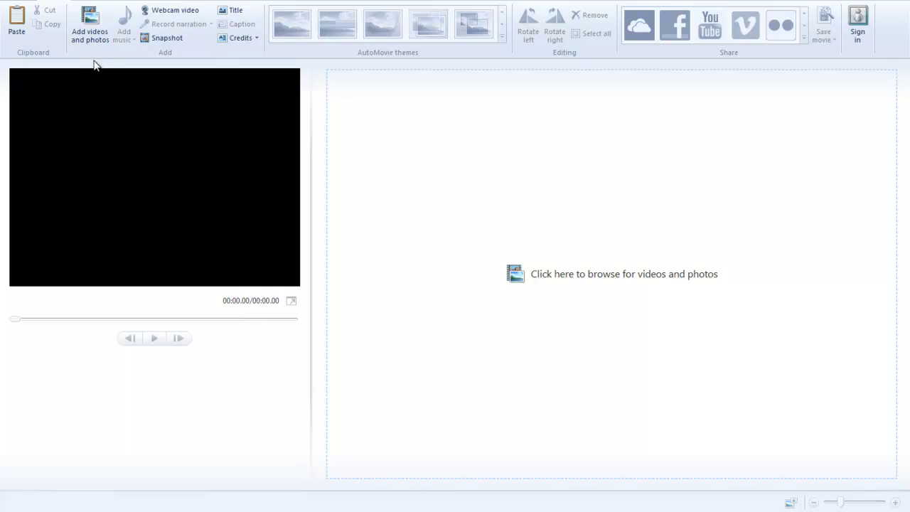
Add the WD0158.wmv video from the Desktop folder to the empty Movie Maker project.
left_click(91, 18)
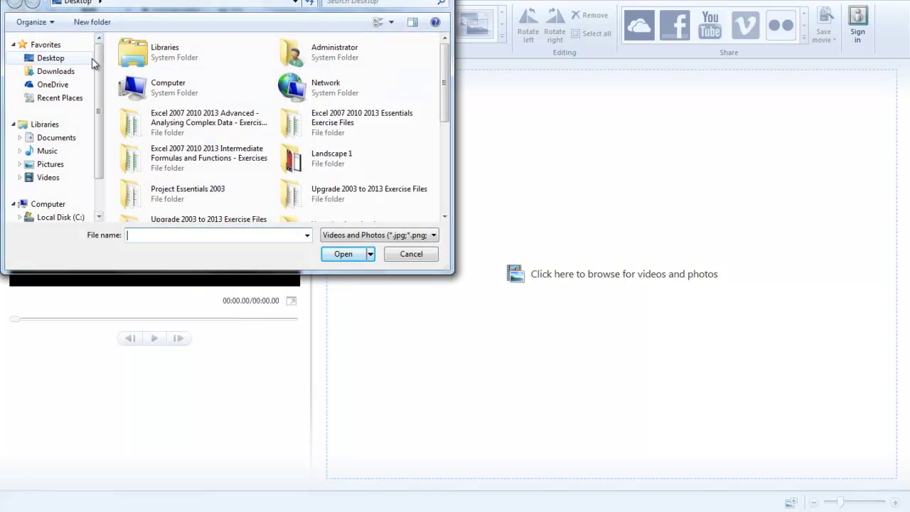
left_click(53, 61)
left_click_drag(449, 86, 463, 239)
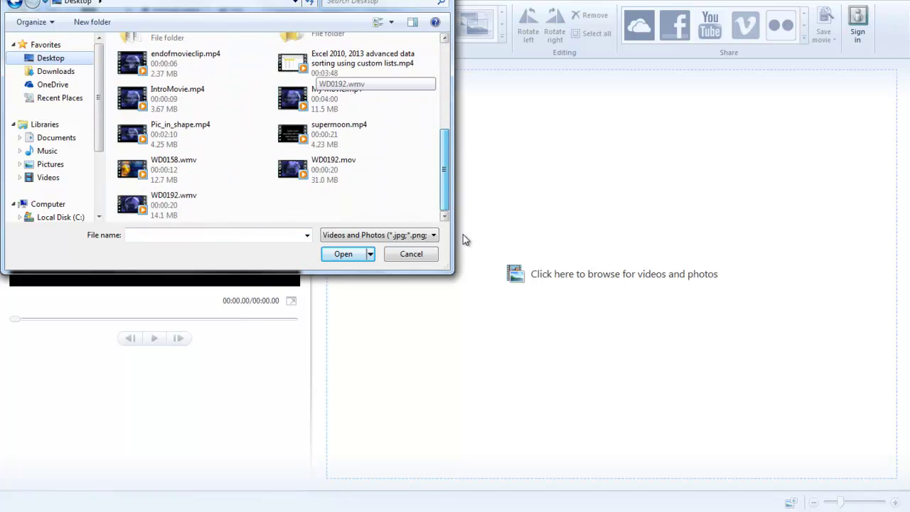
left_click(130, 171)
left_click(342, 257)
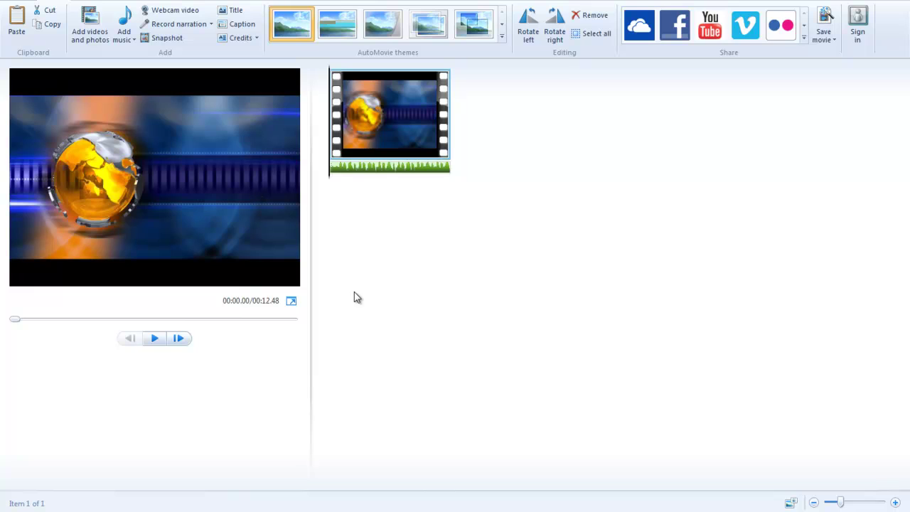
Add a caption reading "Welcome to the channel" and place it near the top of the frame, above and right of the globe.
left_click(240, 25)
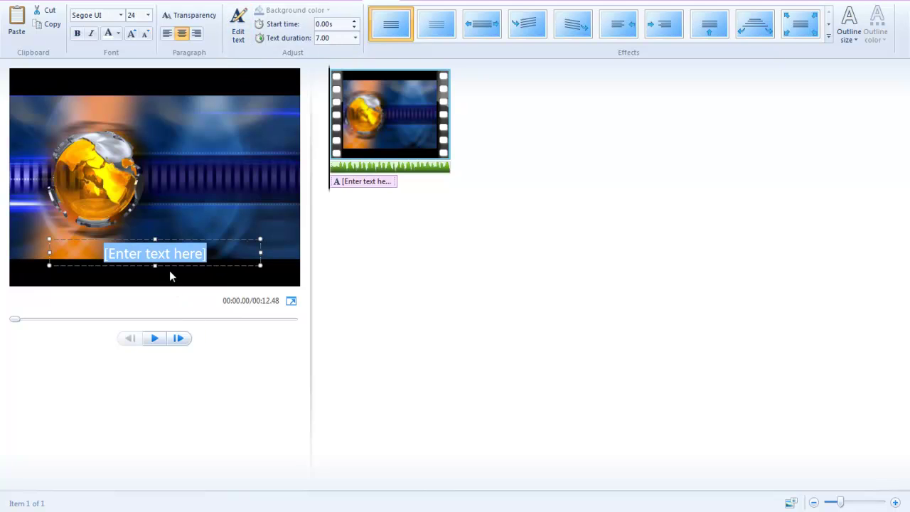
type("Wel")
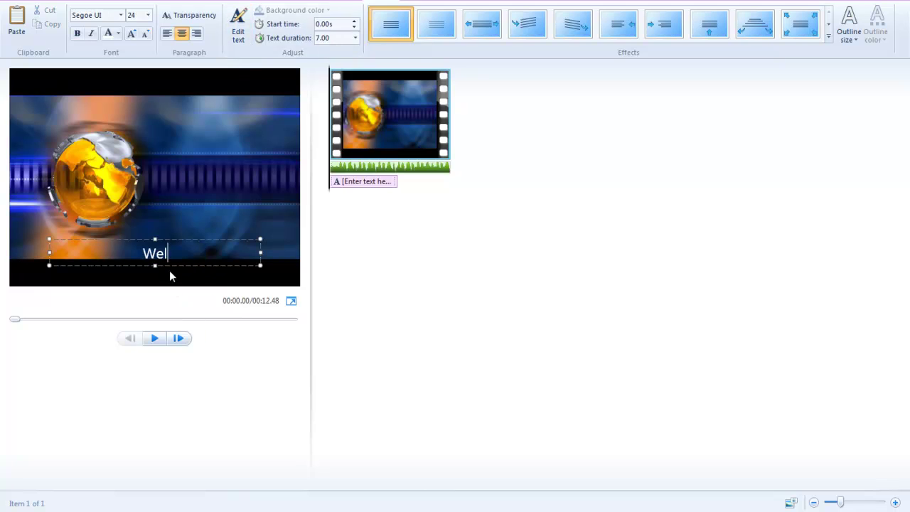
type("come t")
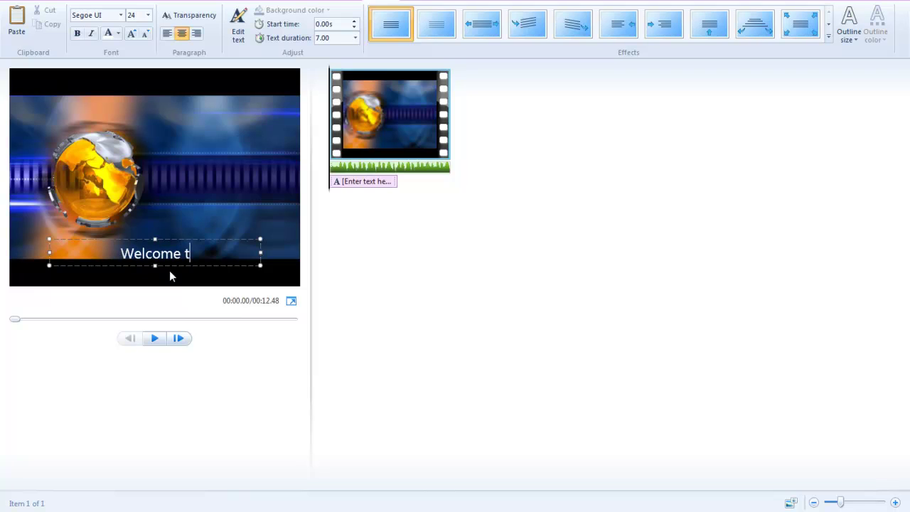
type("o the ")
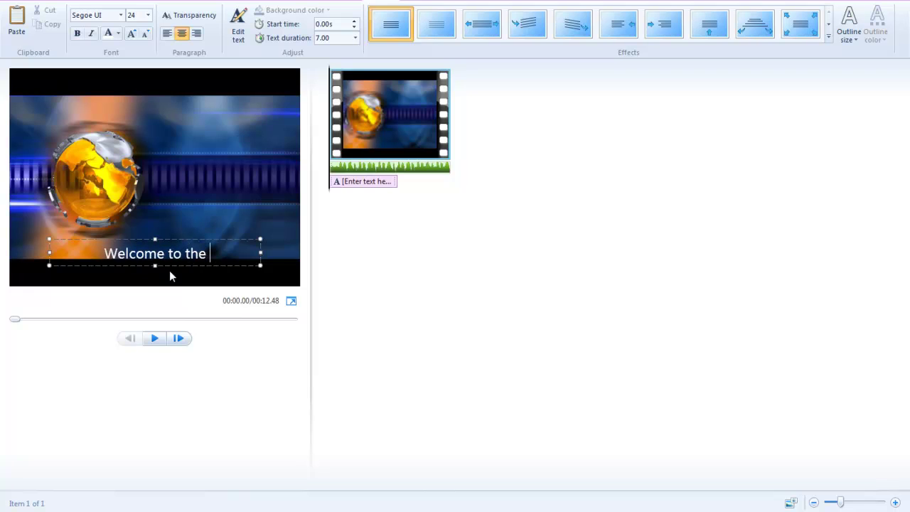
type("cha")
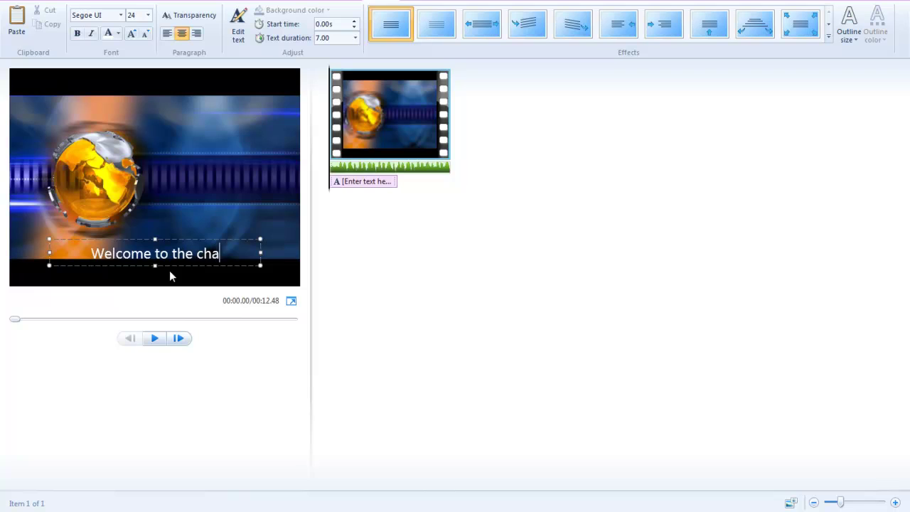
type("nnel")
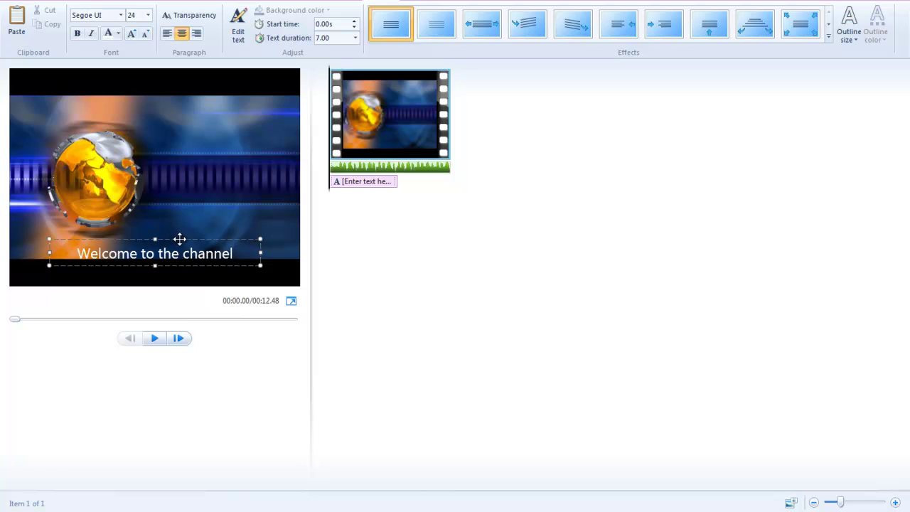
left_click_drag(179, 239, 234, 95)
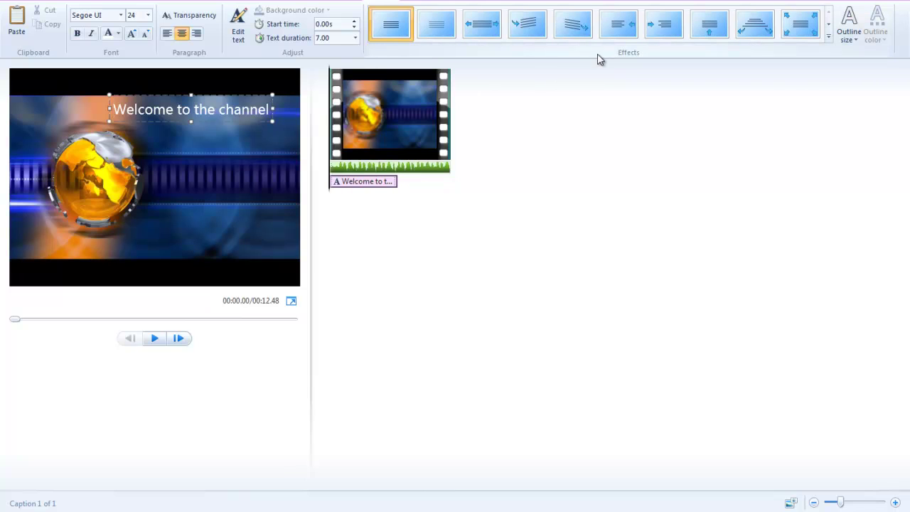
Apply the second Zoom text effect to the caption and play the movie to preview it.
left_click(829, 37)
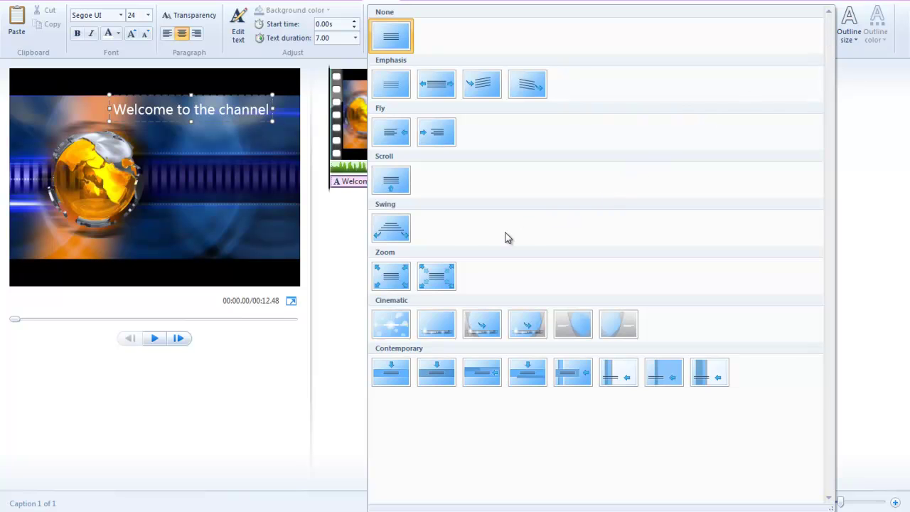
left_click(443, 276)
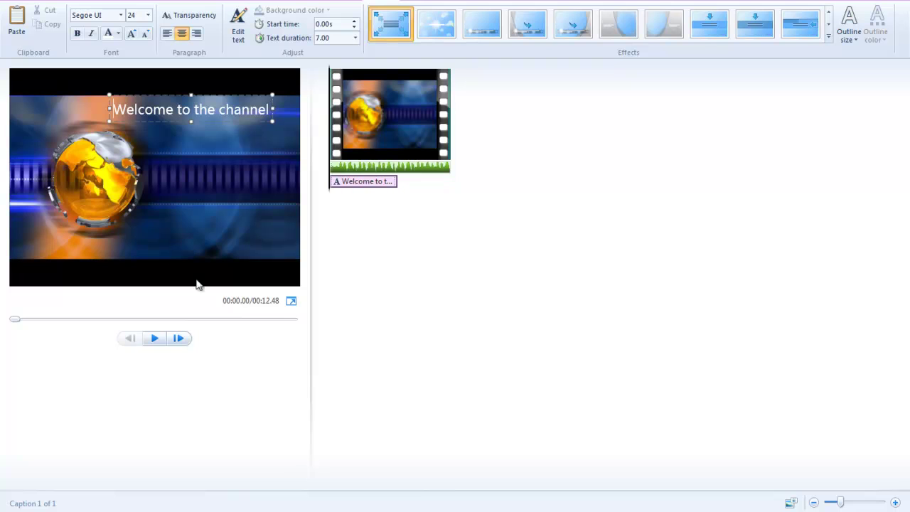
left_click(155, 339)
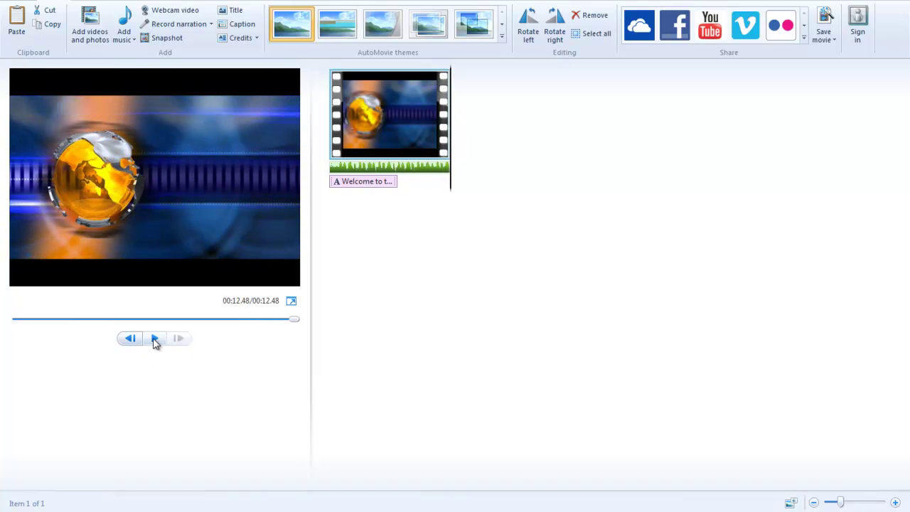
Format the "Welcome to the channel" caption text in red and bold.
right_click(375, 183)
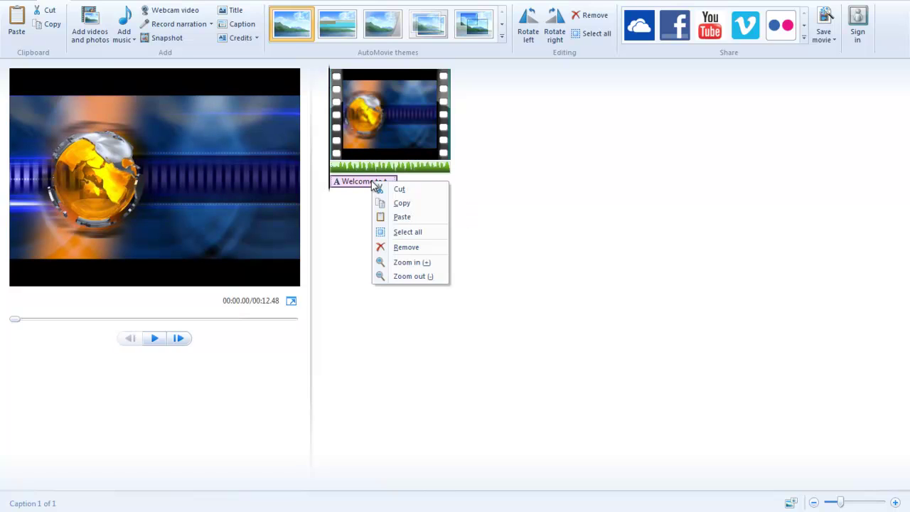
left_click(359, 204)
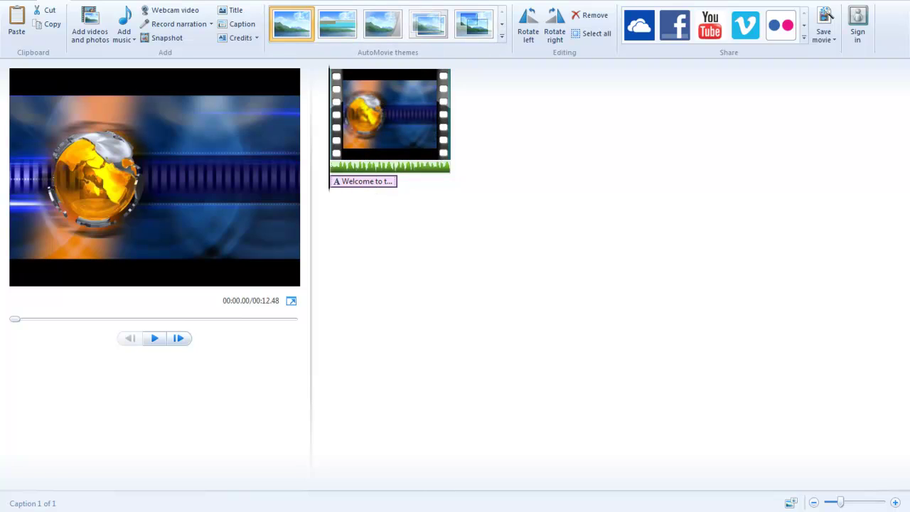
left_click(386, 1)
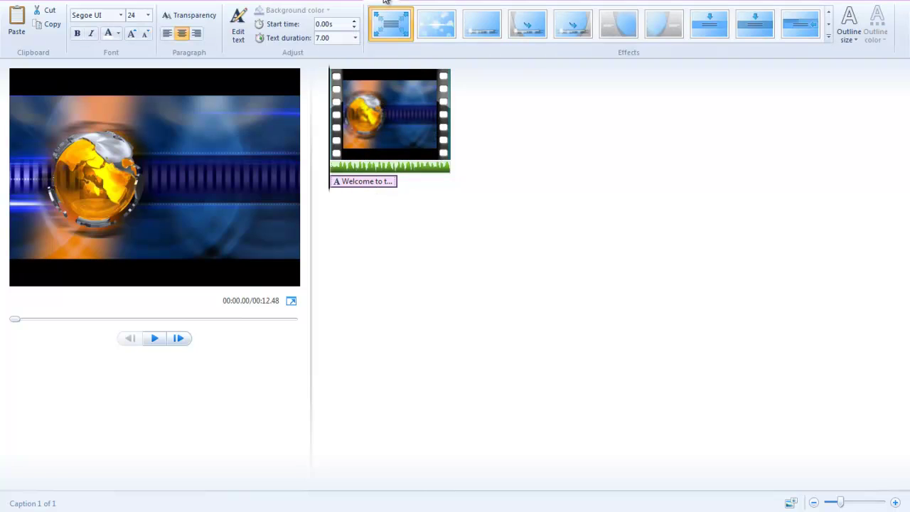
left_click(118, 34)
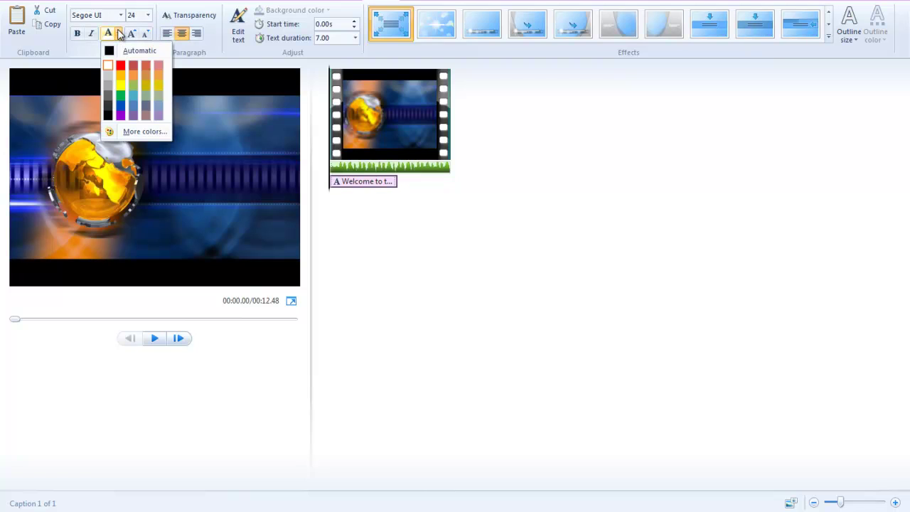
left_click(121, 66)
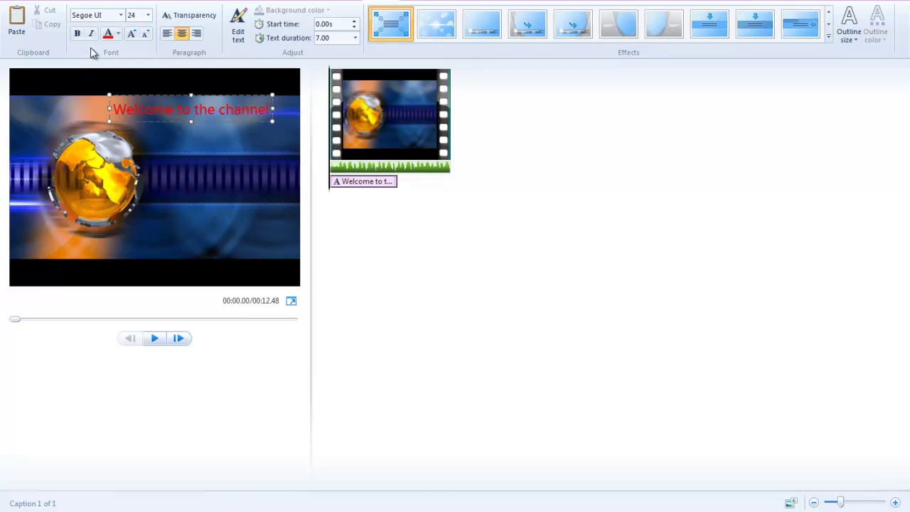
left_click(77, 34)
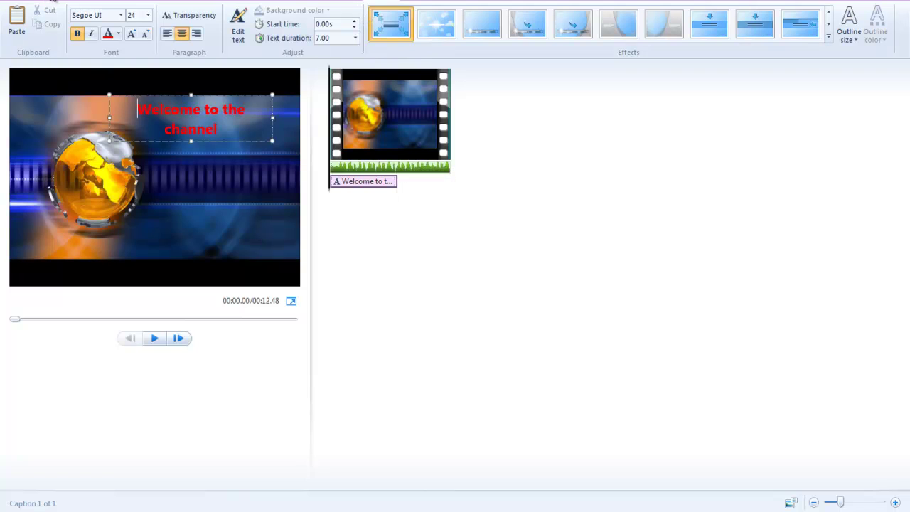
left_click(41, 2)
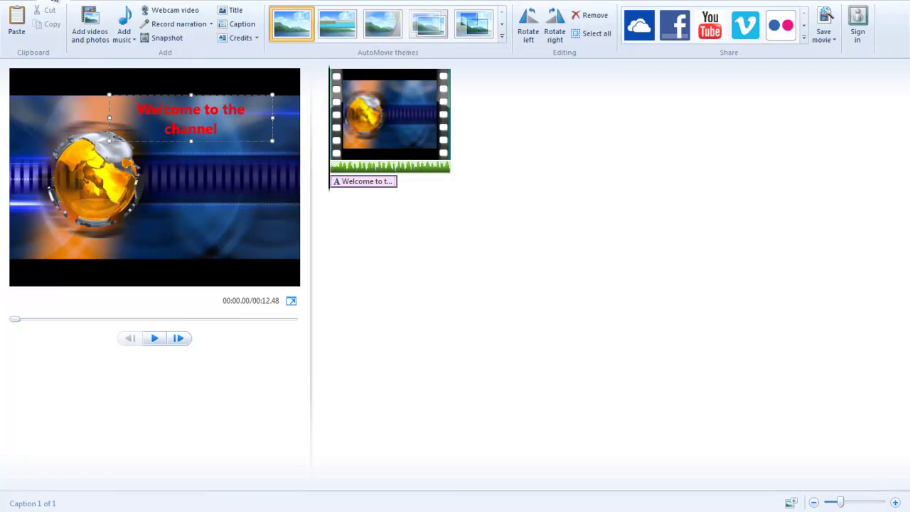
left_click(124, 22)
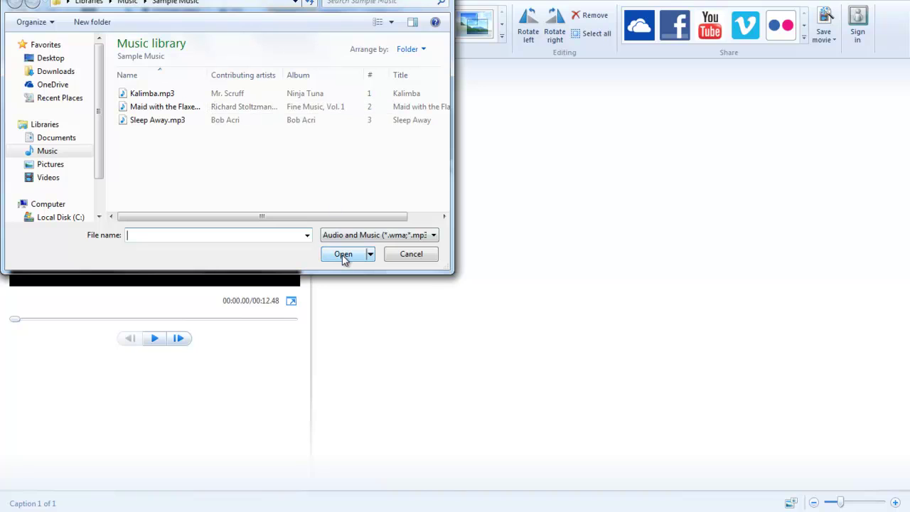
left_click(526, 220)
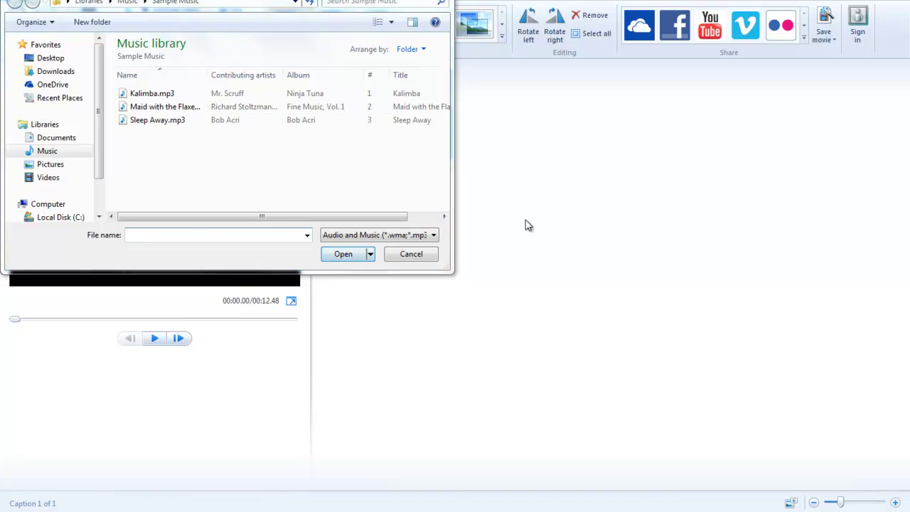
left_click(408, 259)
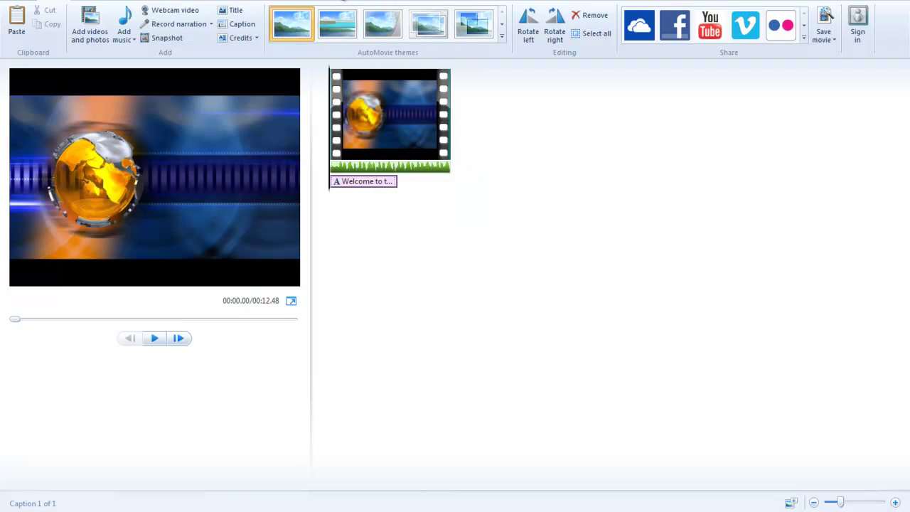
Set the music's fade-out to Medium and play the movie to preview it.
left_click(338, 0)
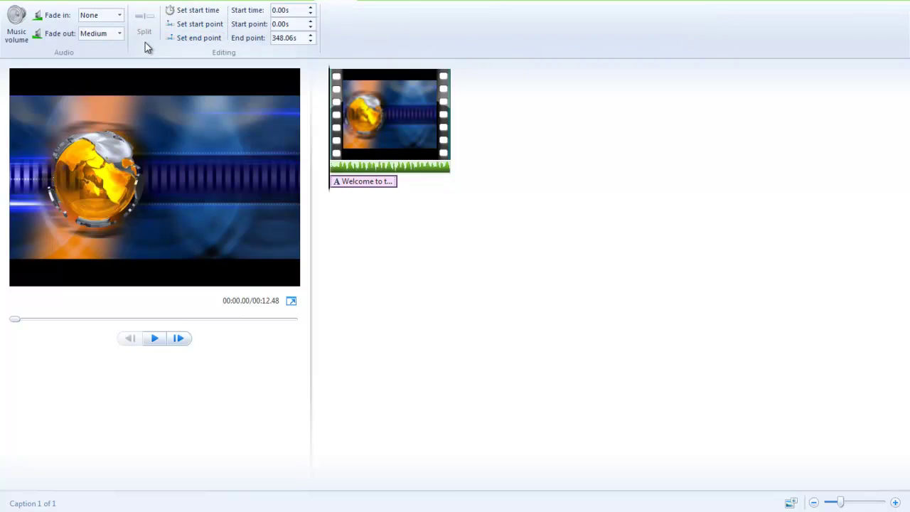
left_click(118, 33)
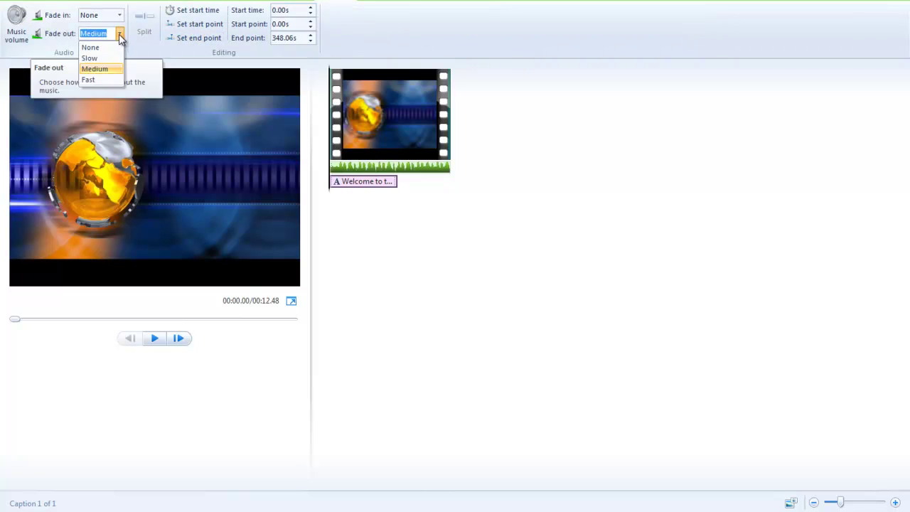
left_click(104, 68)
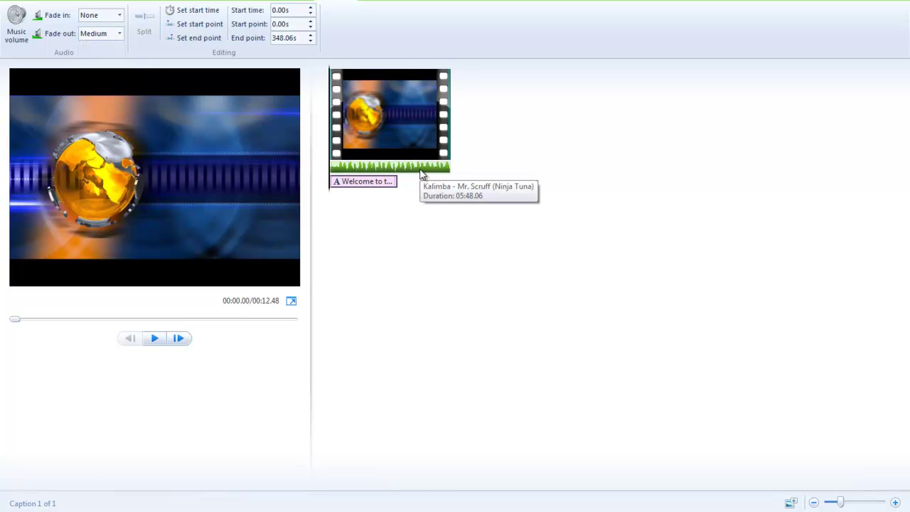
left_click(155, 339)
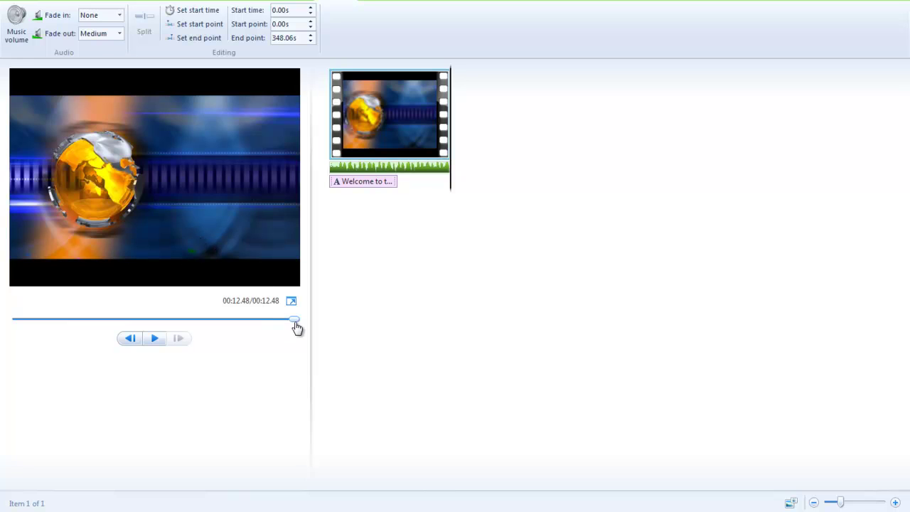
Split the globe video clip at 00:07.17.
left_click_drag(296, 323, 148, 313)
left_click_drag(154, 315, 177, 324)
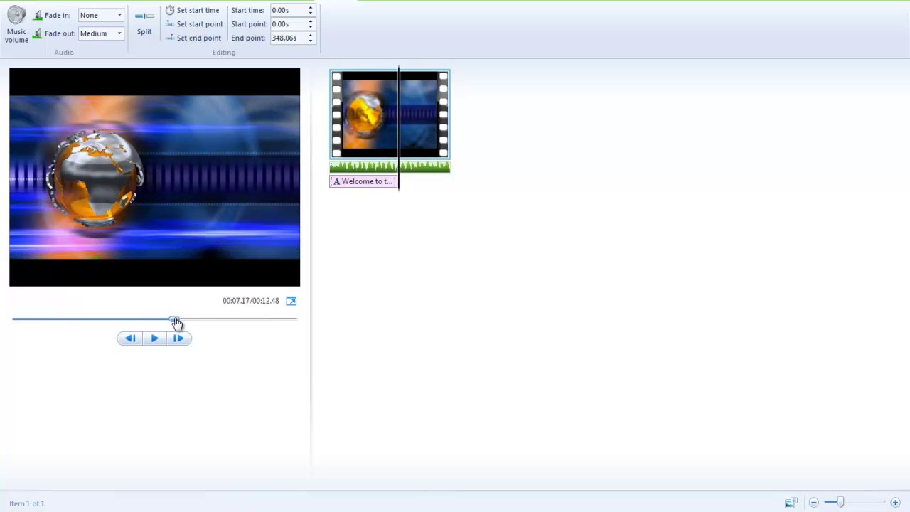
right_click(418, 102)
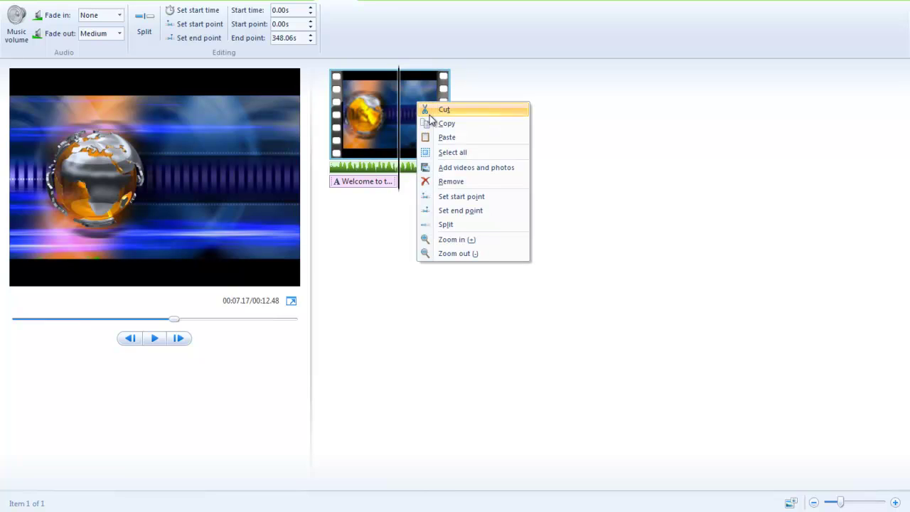
left_click(444, 226)
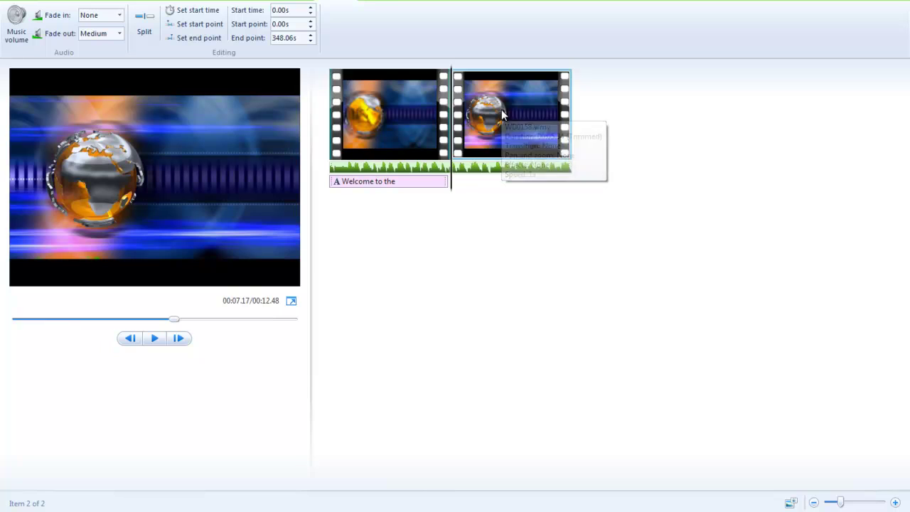
Remove the second part of the split video and play the shortened movie to preview it.
right_click(503, 115)
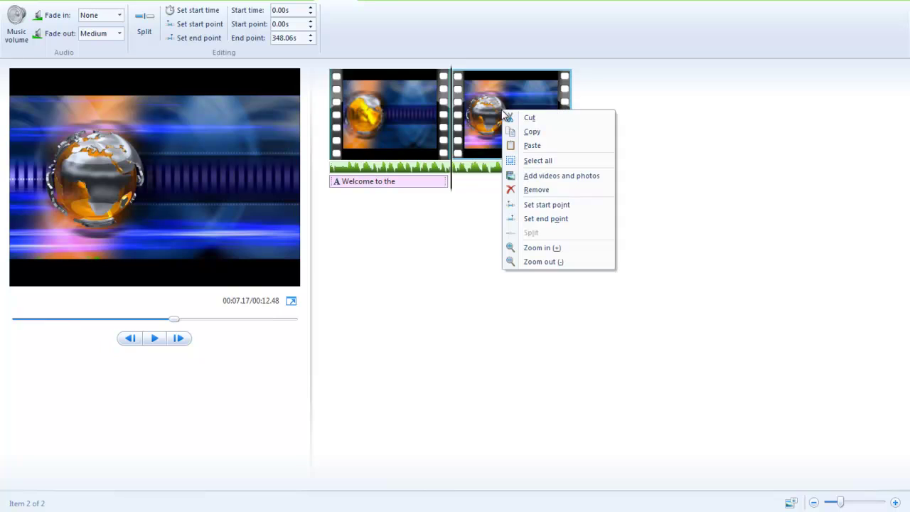
left_click(553, 189)
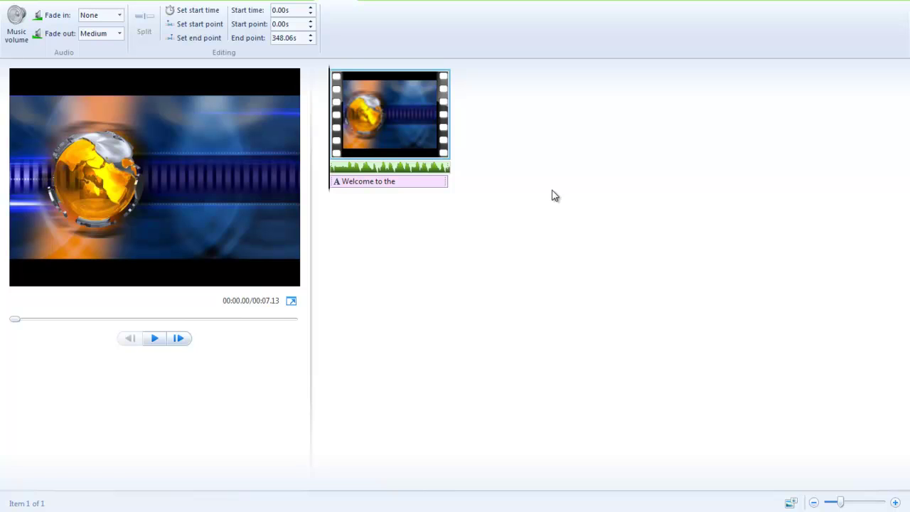
left_click(155, 339)
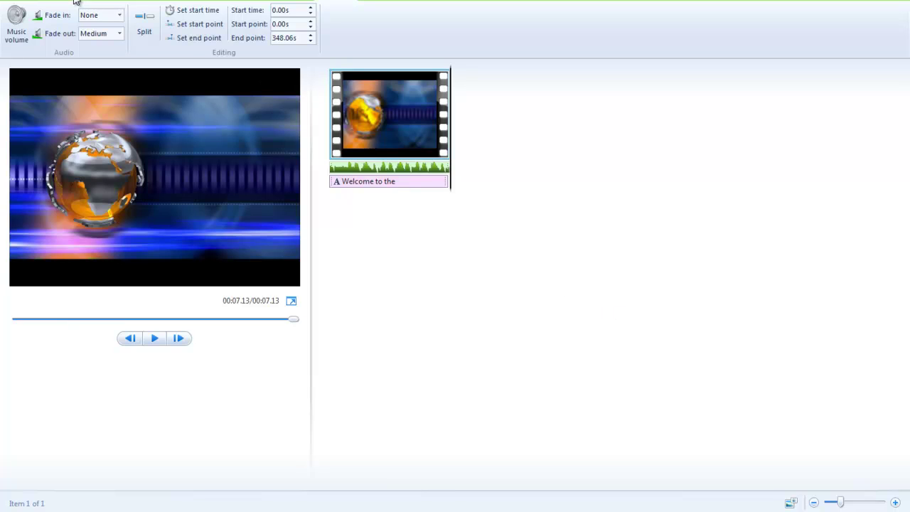
Start saving the movie with the high-definition display setting, and cancel before the file is written.
mouse_move(374, 134)
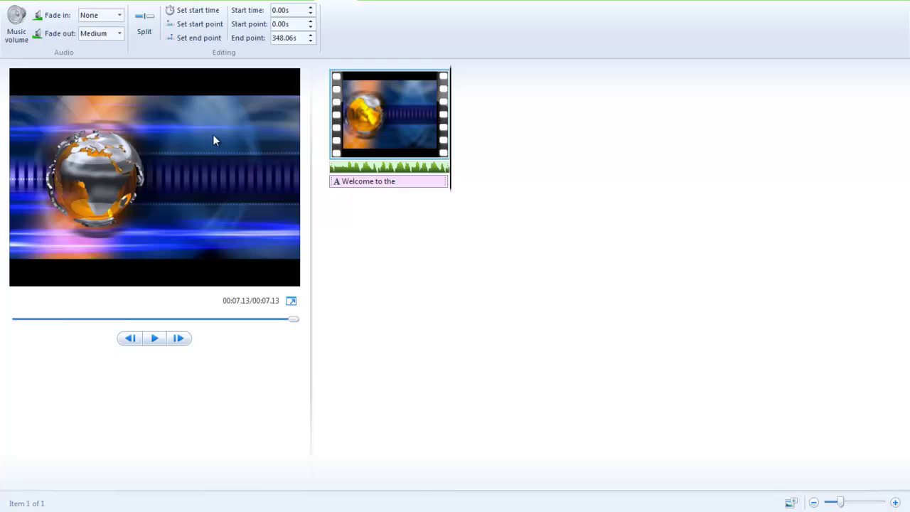
left_click(54, 1)
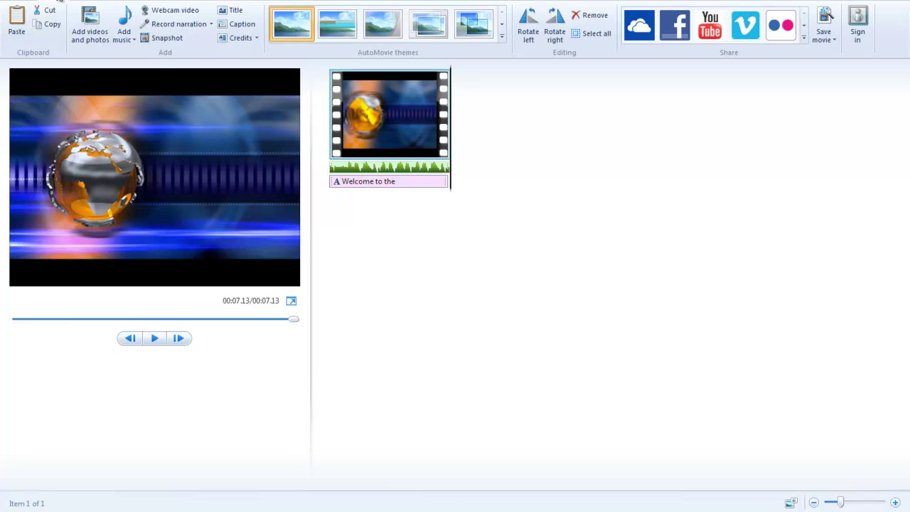
left_click(825, 39)
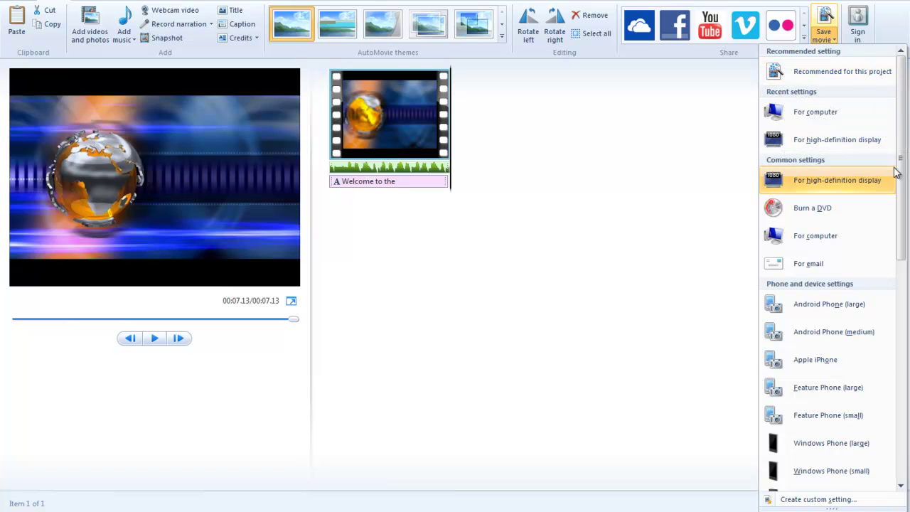
left_click(829, 178)
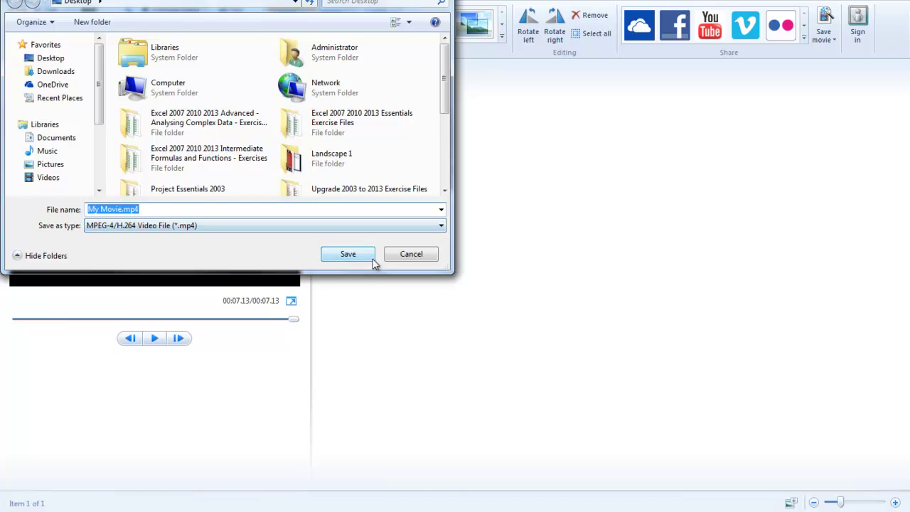
left_click(417, 258)
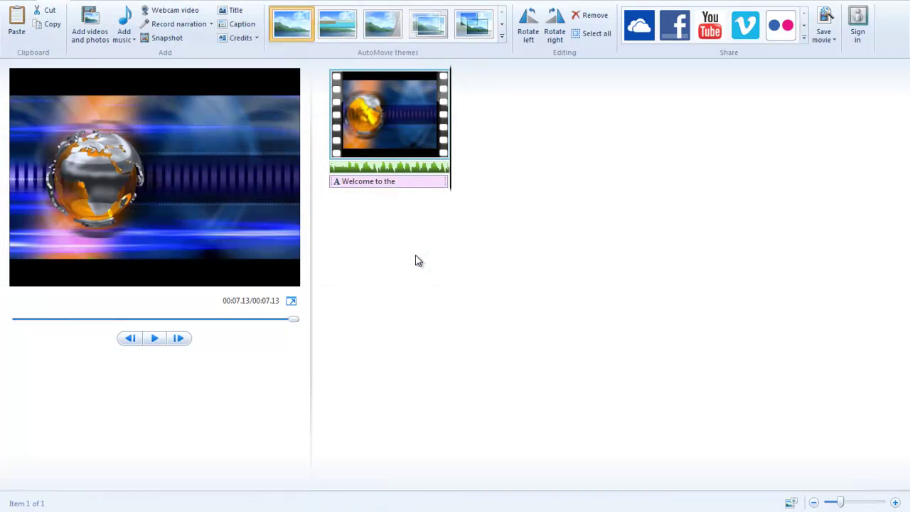